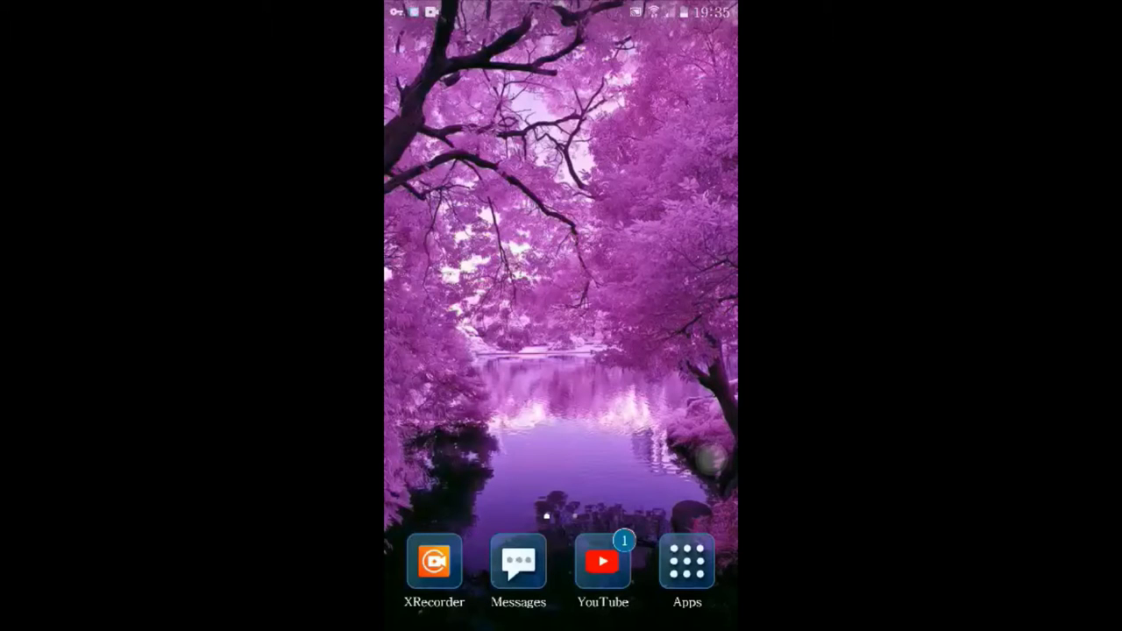
# Open the app drawer and swipe to the second page, which lists Chrome.
pyautogui.click(687, 561)
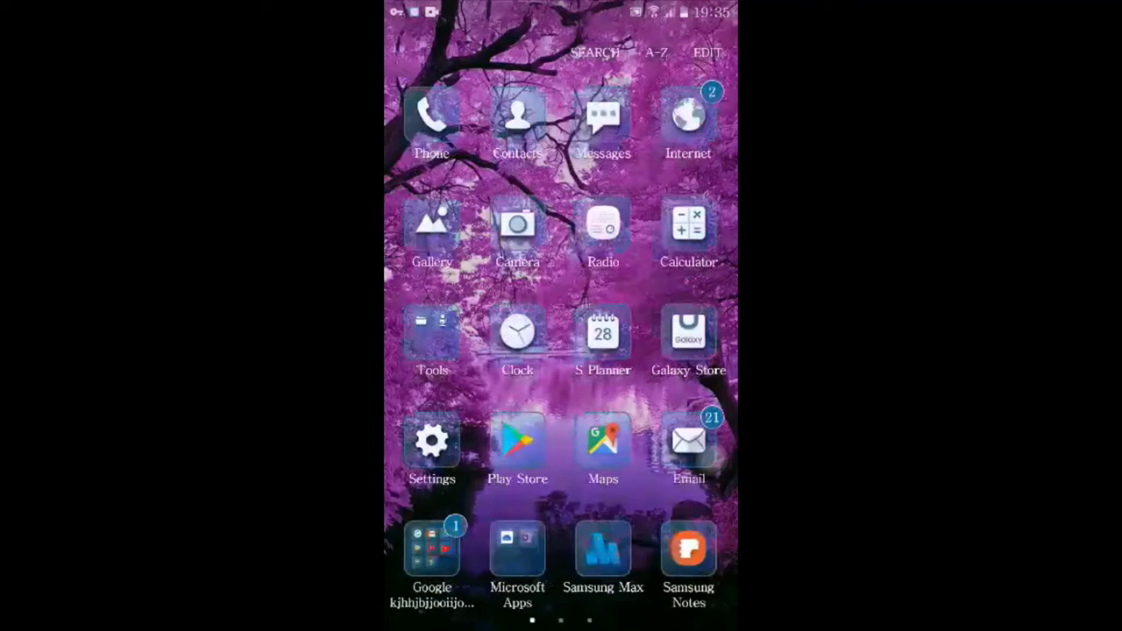
pyautogui.moveTo(667, 350)
pyautogui.mouseDown()
pyautogui.moveTo(455, 350)
pyautogui.moveTo(666, 350)
pyautogui.mouseUp()
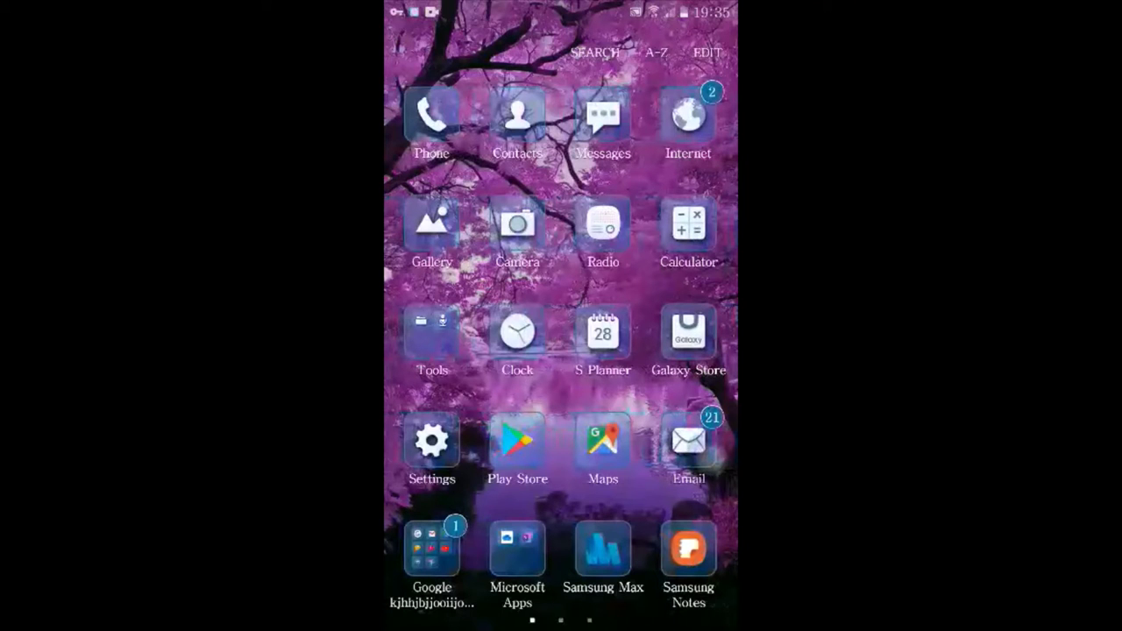
pyautogui.moveTo(603, 443); pyautogui.dragTo(421, 443)
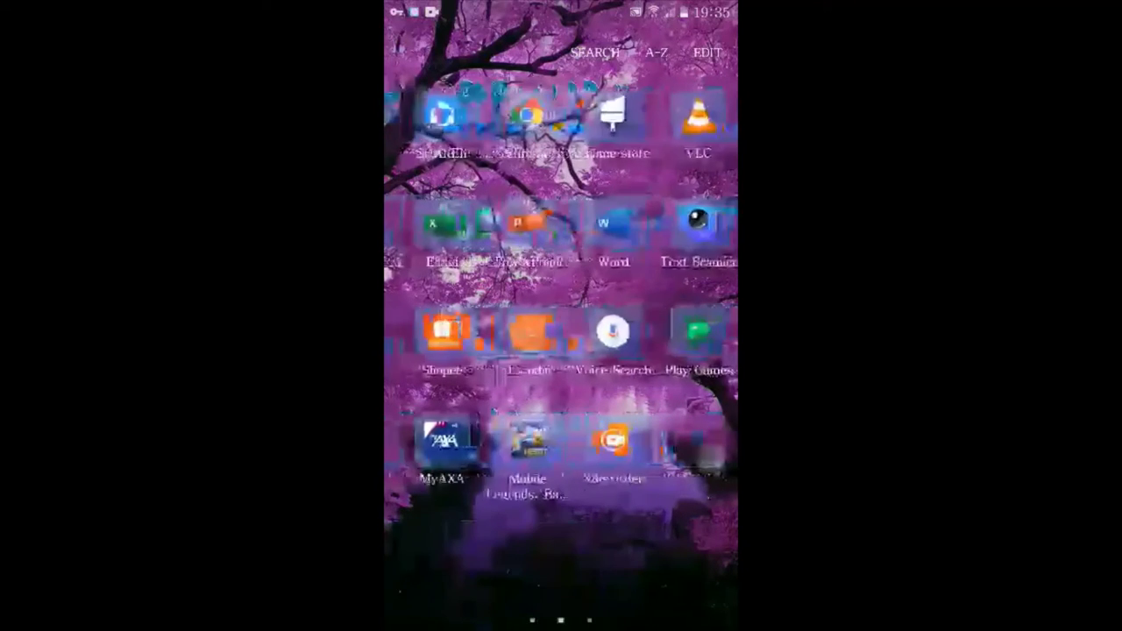
pyautogui.moveTo(455, 351); pyautogui.dragTo(666, 350)
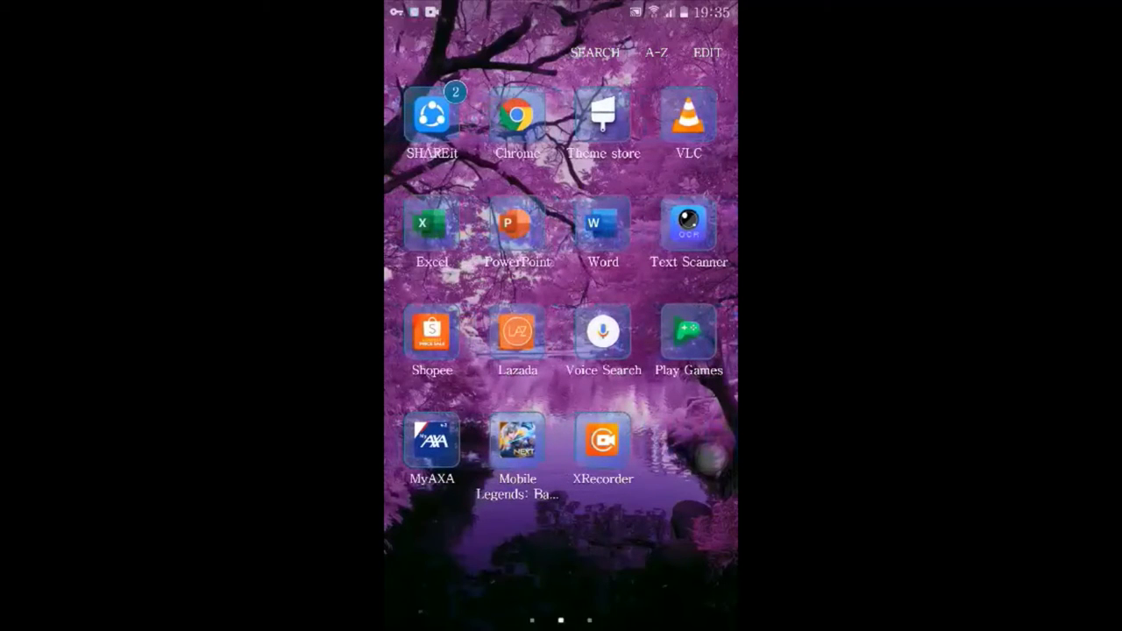
# Launch Chrome and load youtube.com from the address bar.
pyautogui.click(516, 115)
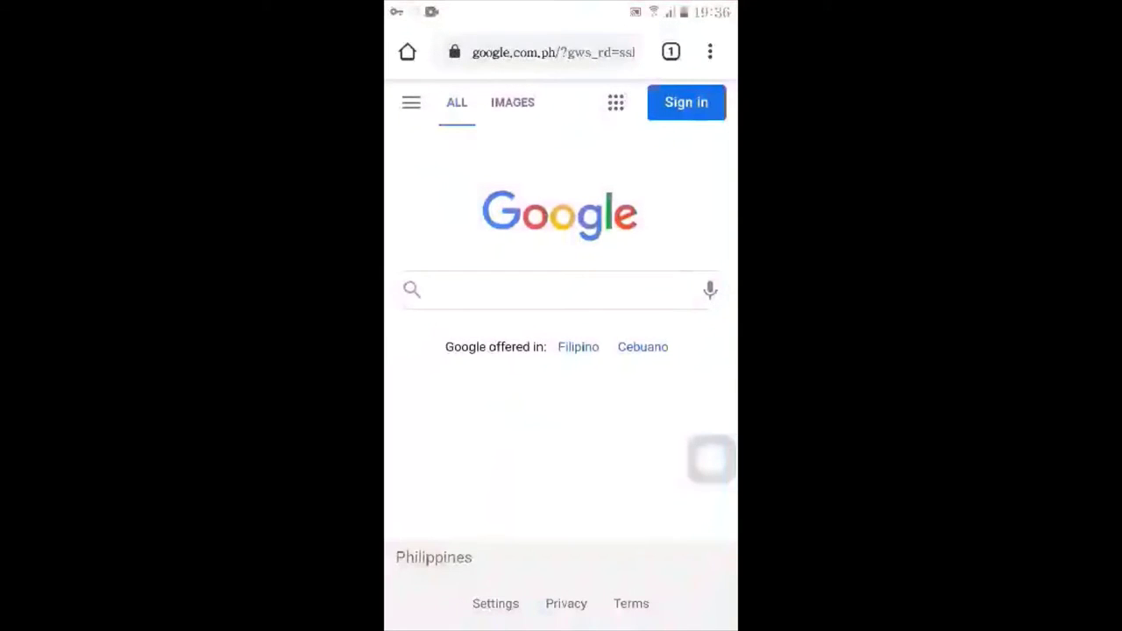
pyautogui.click(544, 52)
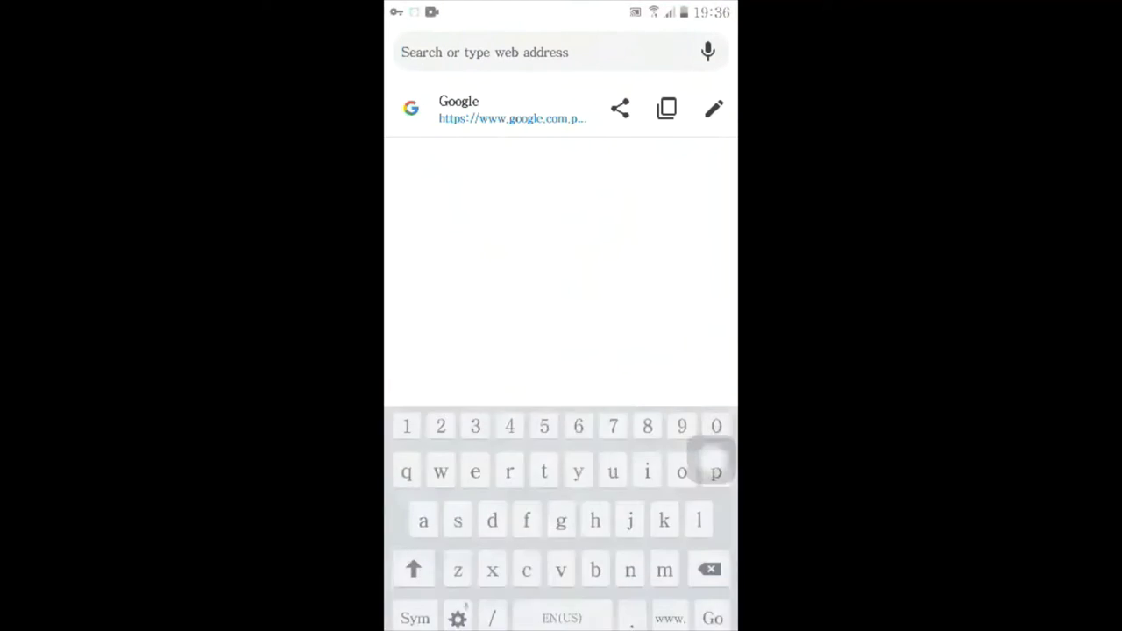
pyautogui.write('y')
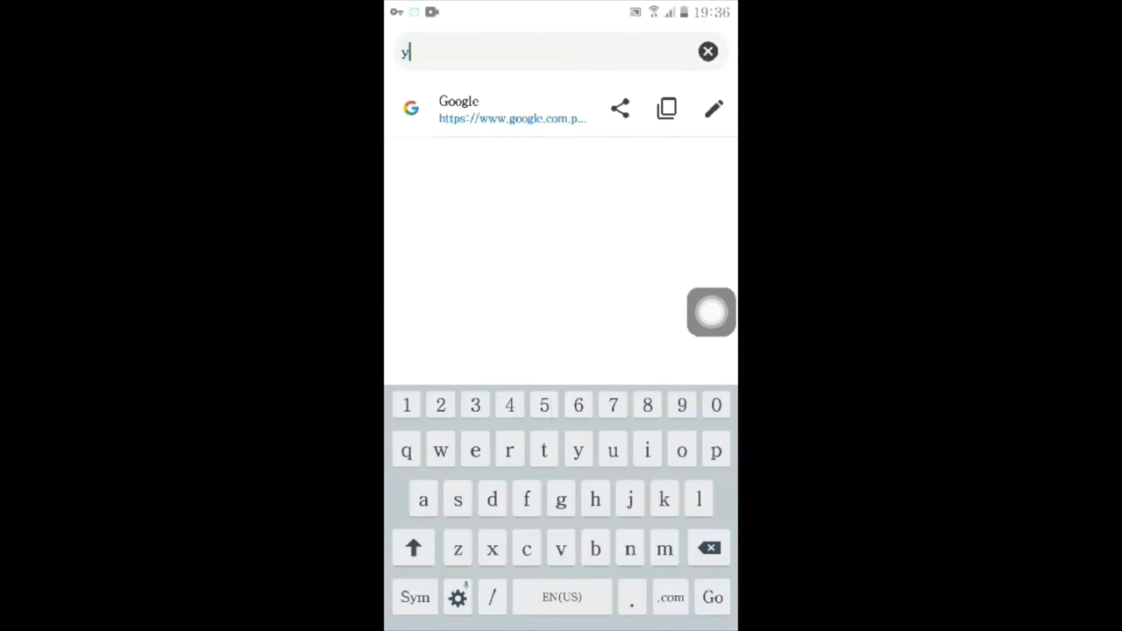
pyautogui.write('ou')
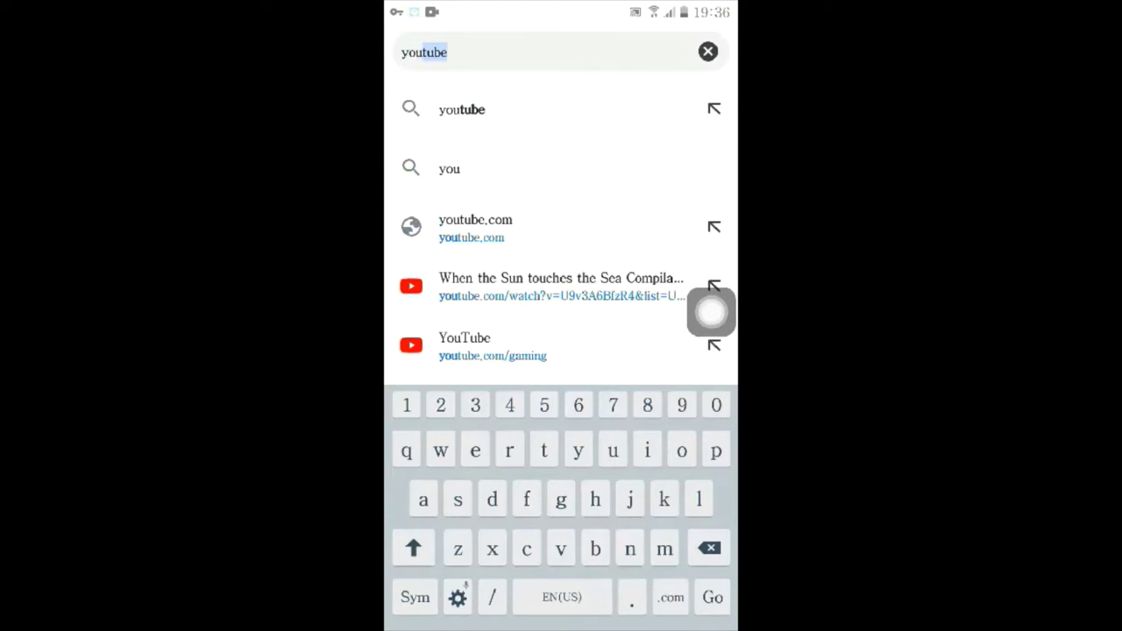
pyautogui.write('tube')
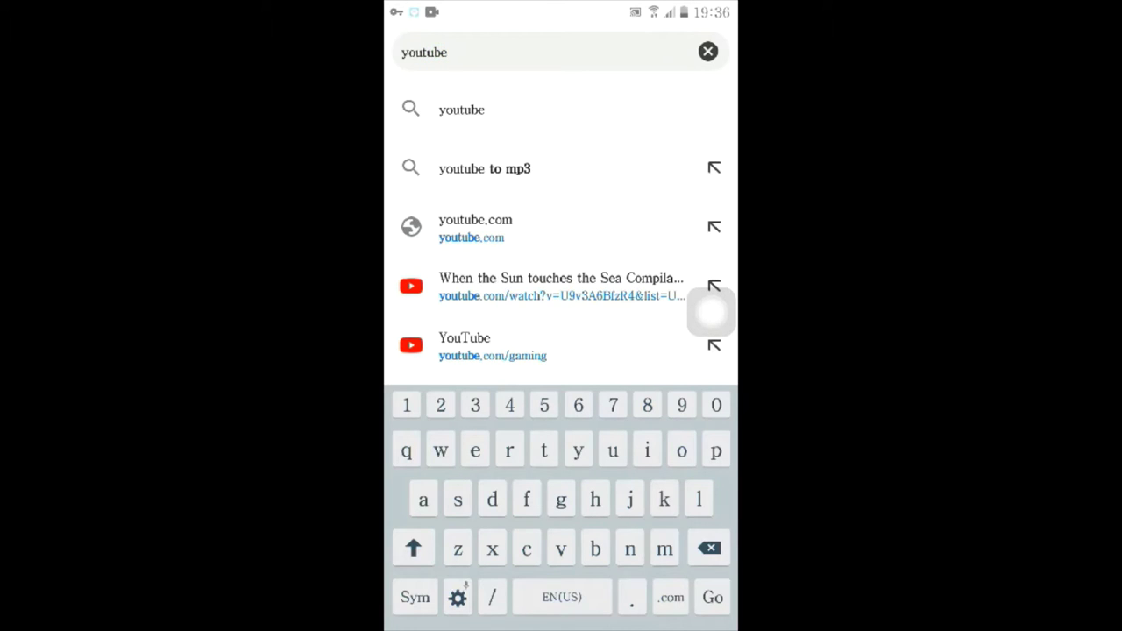
pyautogui.write('.com')
pyautogui.press('Return')
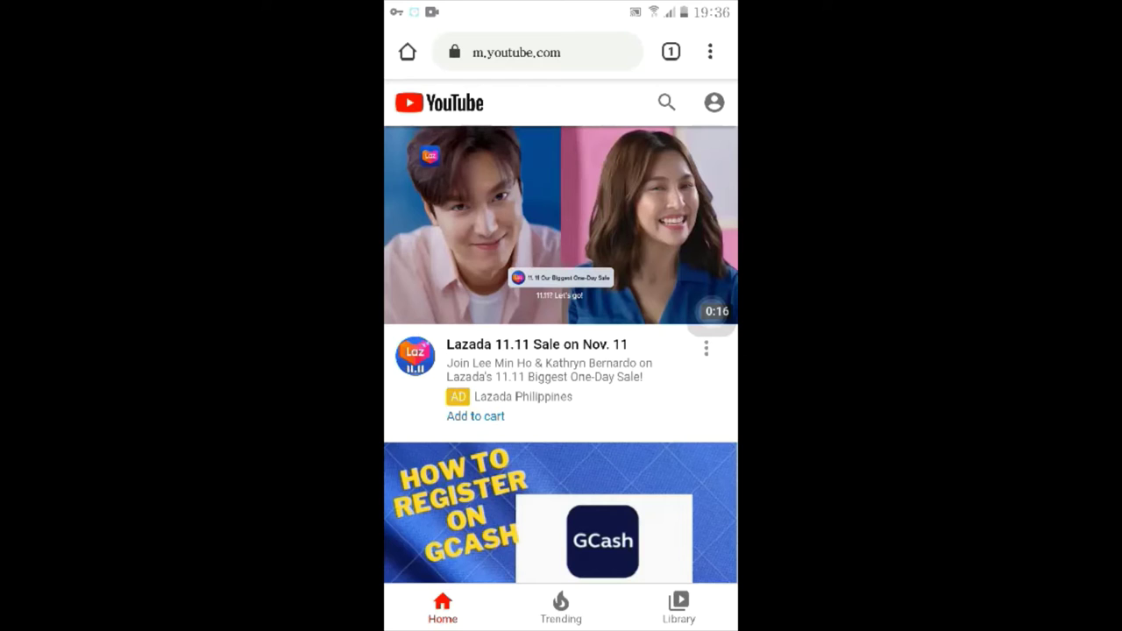
# Scroll through the m.youtube.com Home feed and return to the top.
pyautogui.scroll(-3, 711, 328)
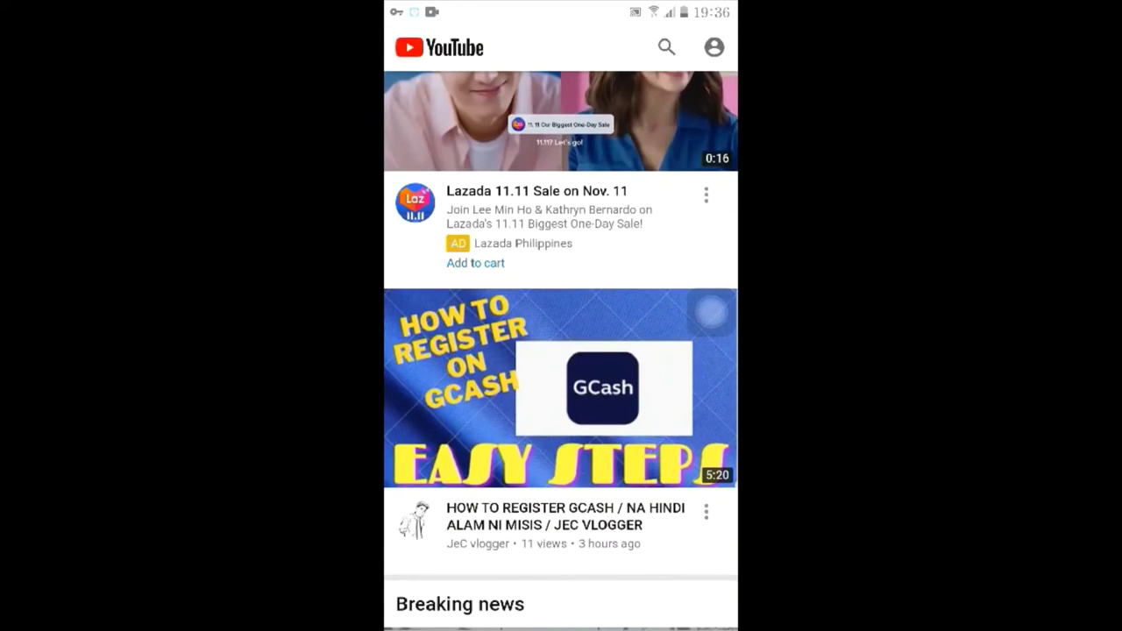
pyautogui.scroll(3, 711, 311)
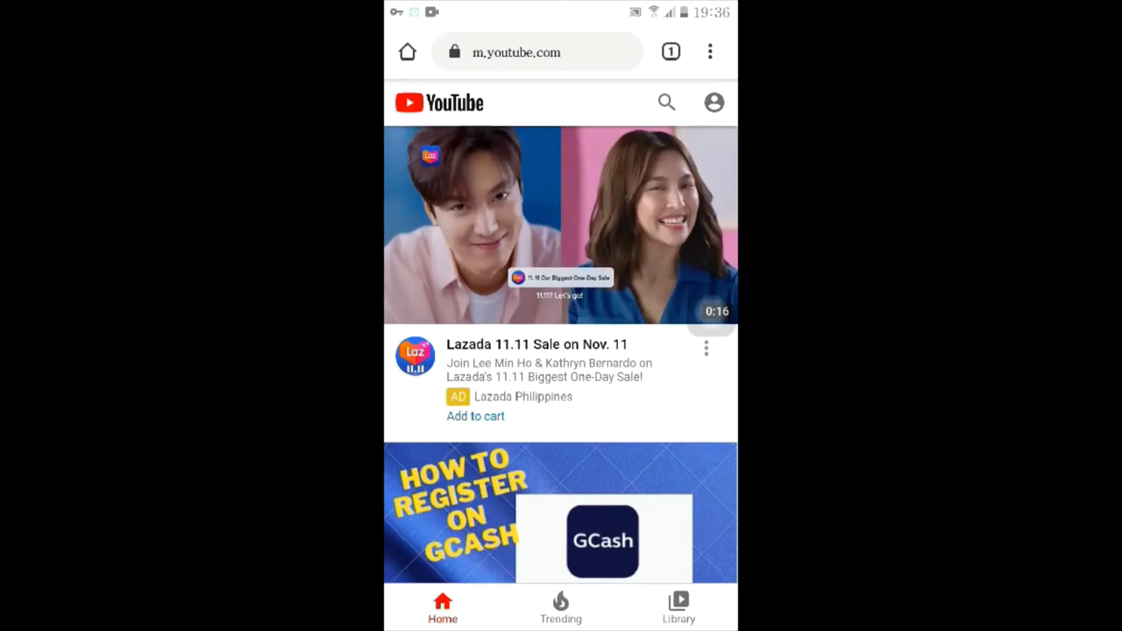
pyautogui.scroll(-4, 711, 326)
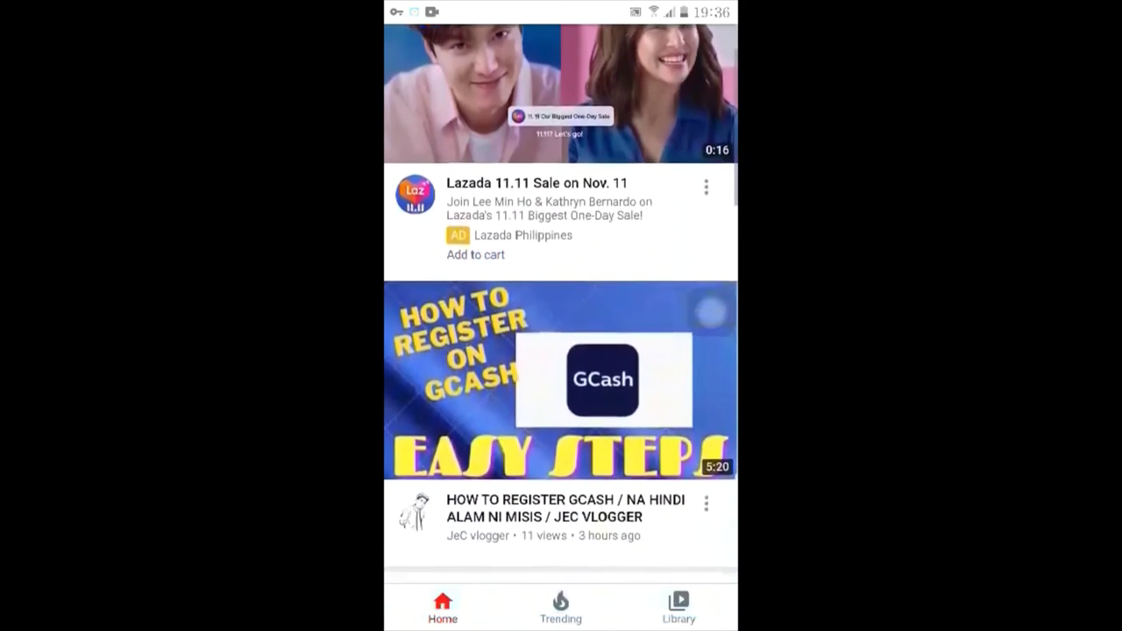
pyautogui.scroll(-1, 711, 312)
pyautogui.scroll(1, 711, 312)
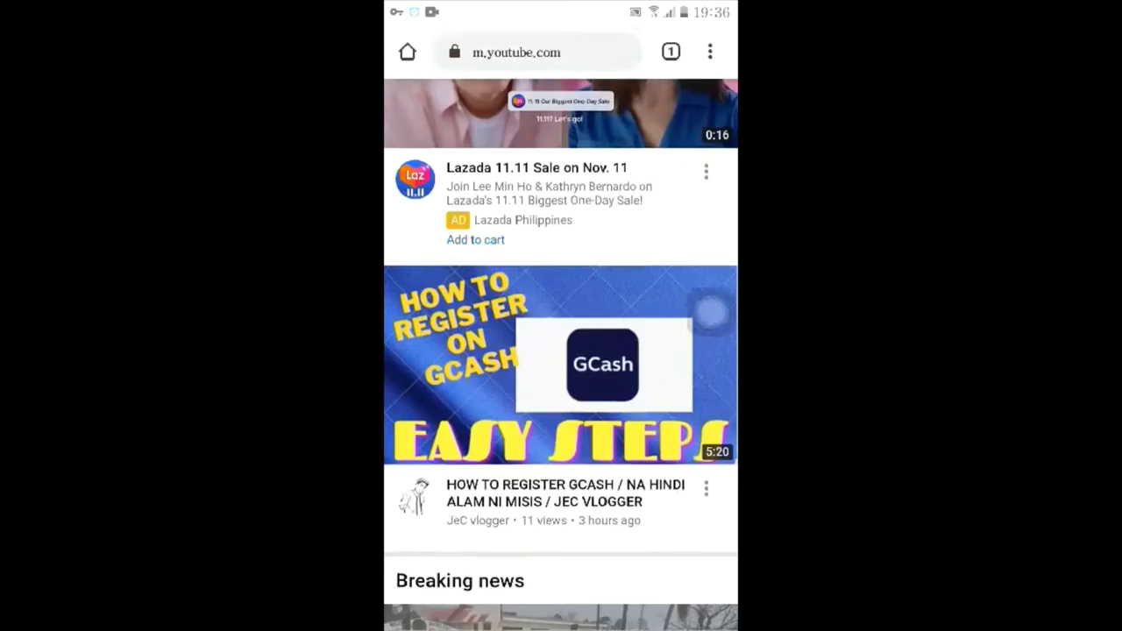
pyautogui.scroll(3, 711, 311)
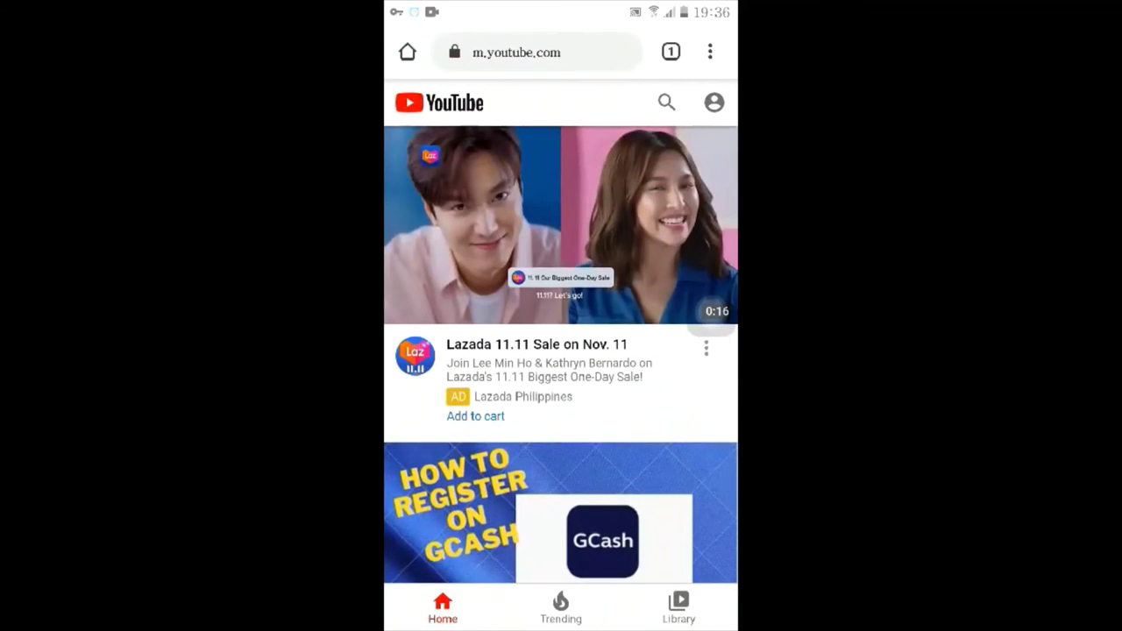
pyautogui.scroll(-1, 561, 350)
pyautogui.scroll(1, 561, 351)
# Turn on Desktop site in Chrome's menu to show YouTube's desktop video grid.
pyautogui.click(710, 51)
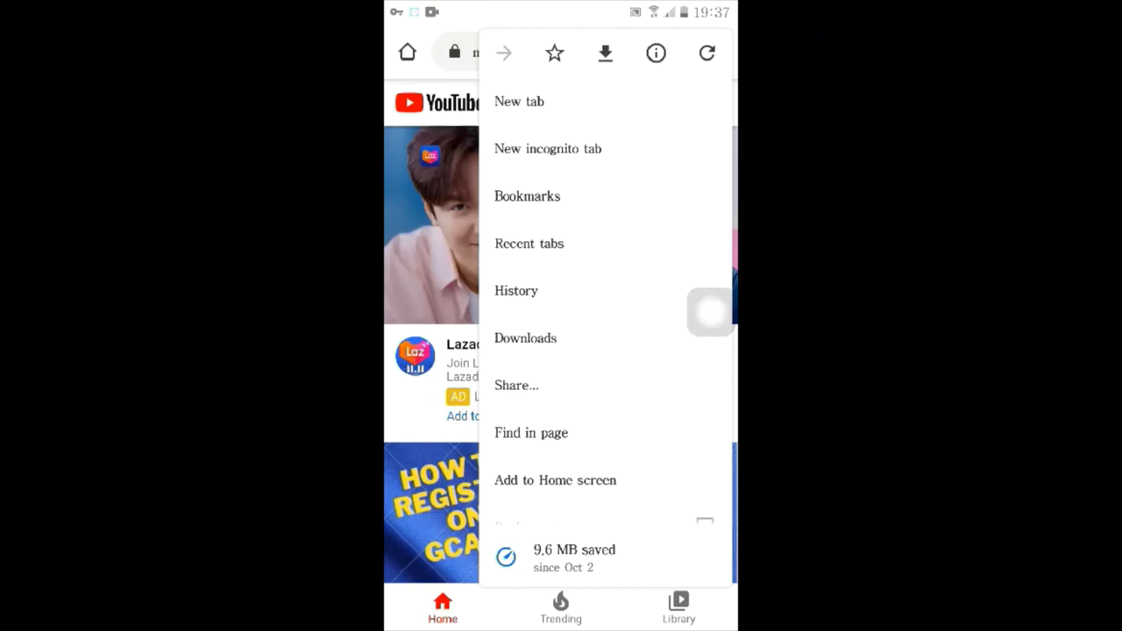
pyautogui.scroll(-3, 561, 454)
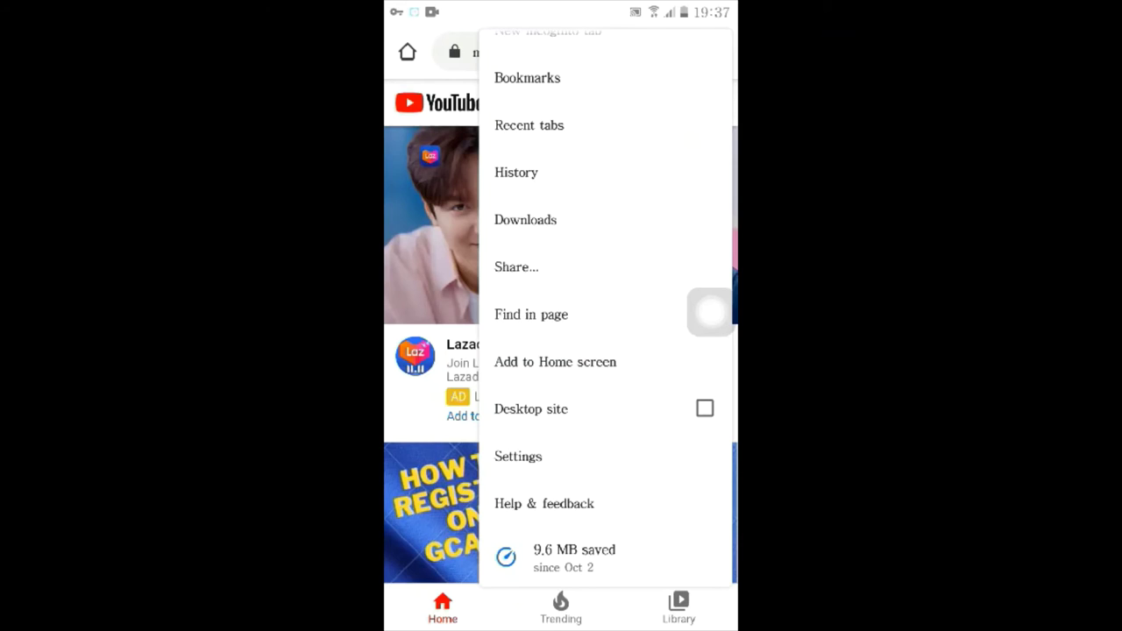
pyautogui.click(705, 409)
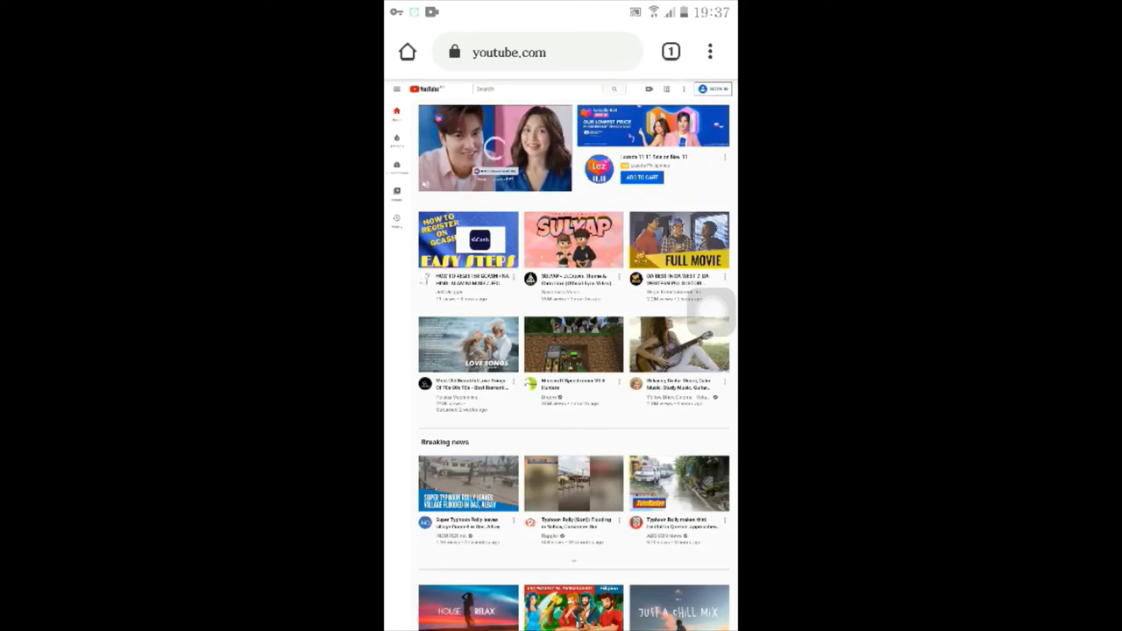
pyautogui.scroll(-3, 561, 350)
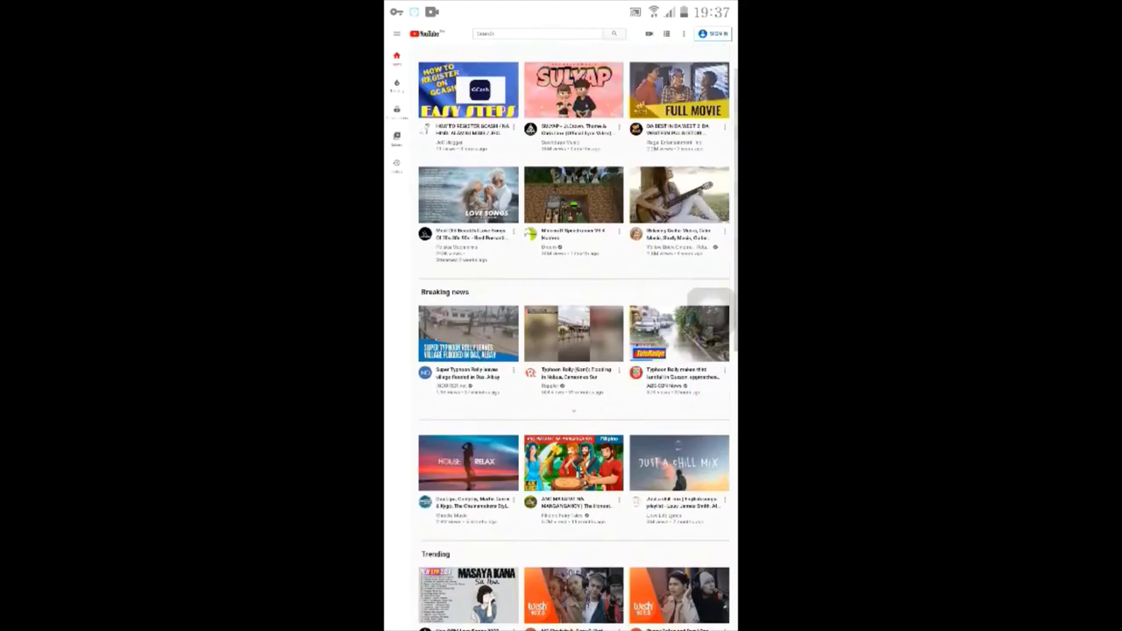
pyautogui.scroll(-3, 574, 351)
pyautogui.scroll(-1, 574, 351)
pyautogui.scroll(-2, 574, 351)
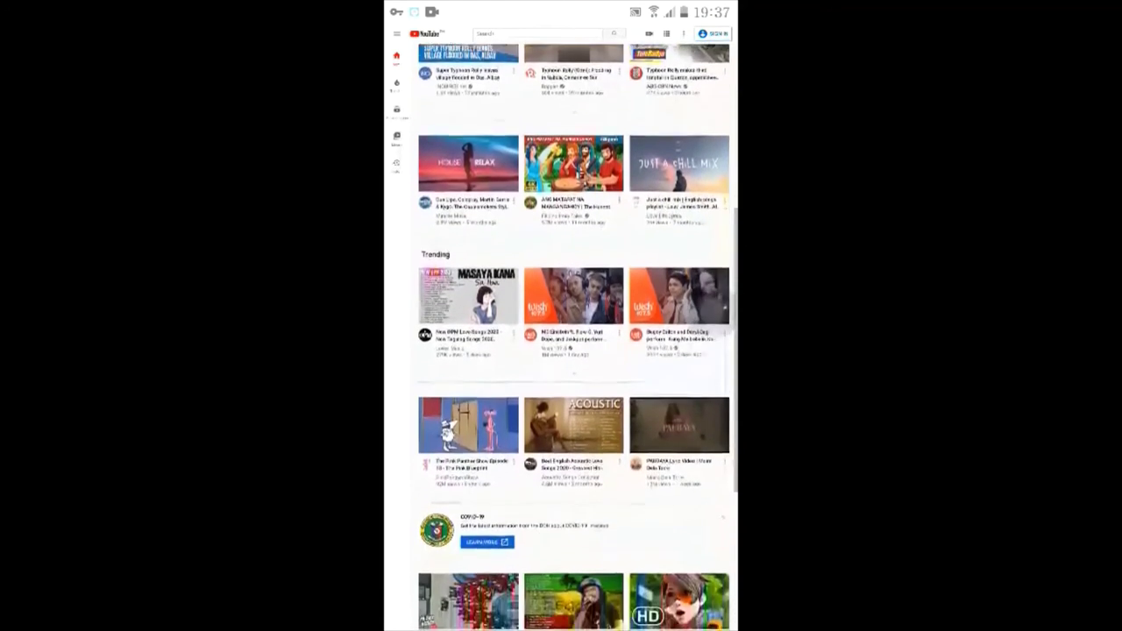
pyautogui.scroll(-3, 574, 351)
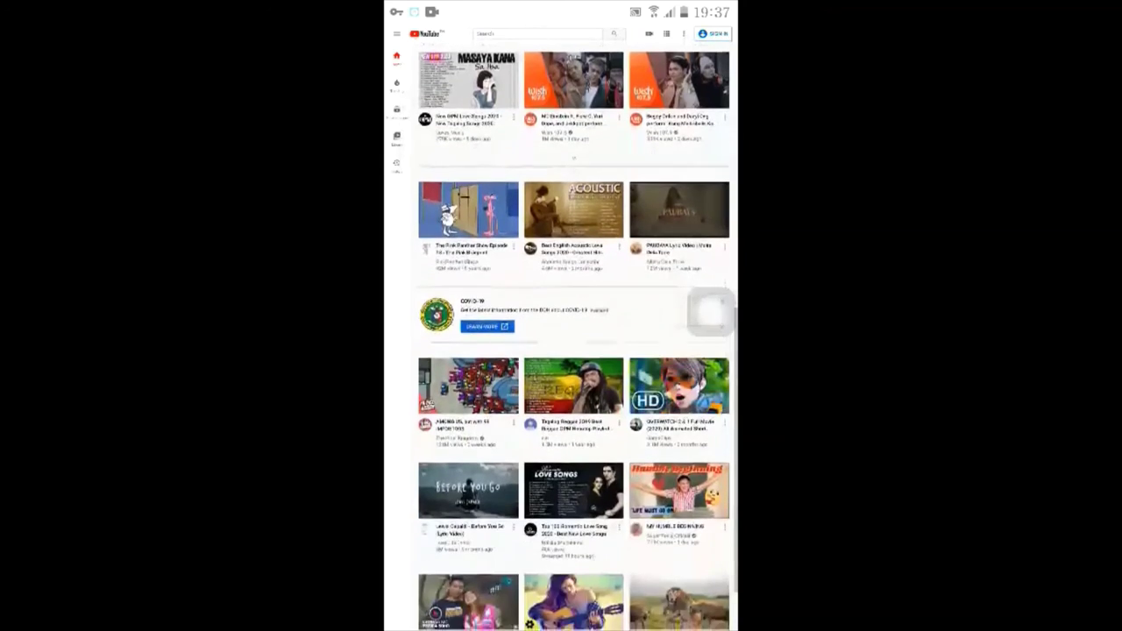
pyautogui.scroll(5, 574, 351)
pyautogui.scroll(3, 574, 351)
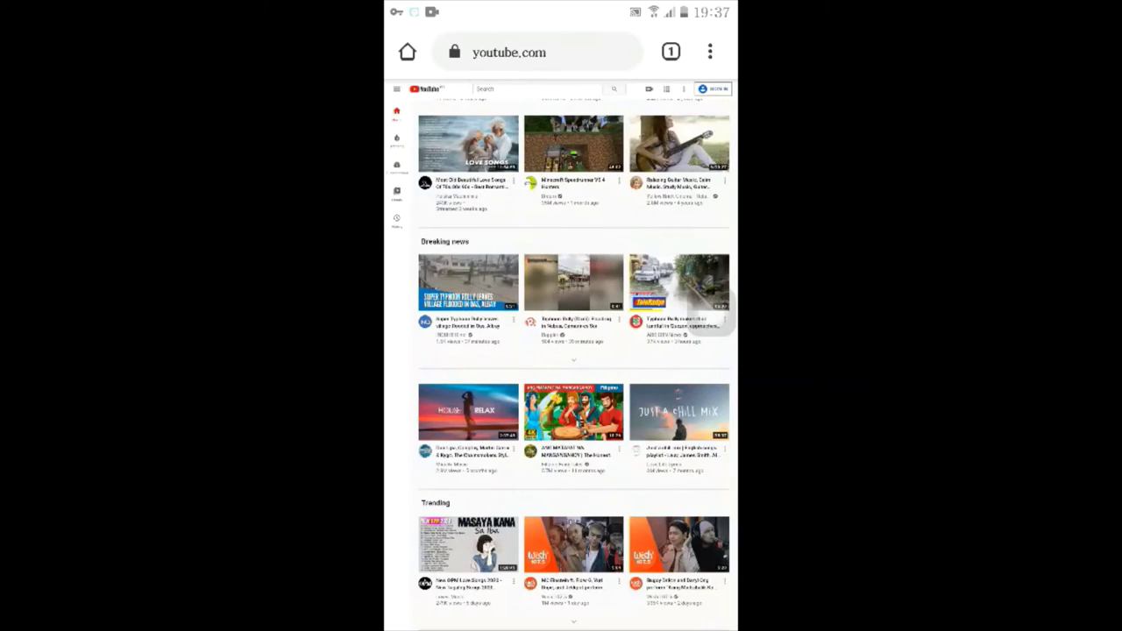
# Turn off Desktop site so YouTube returns to m.youtube.com, then scroll the feed.
pyautogui.click(710, 51)
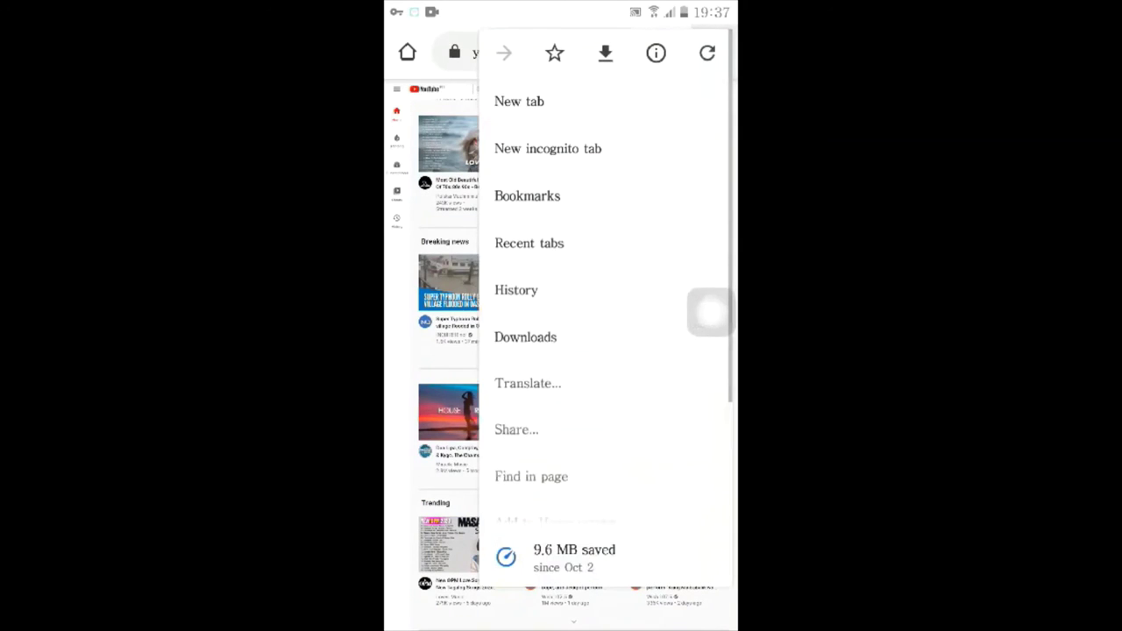
pyautogui.scroll(-3, 605, 307)
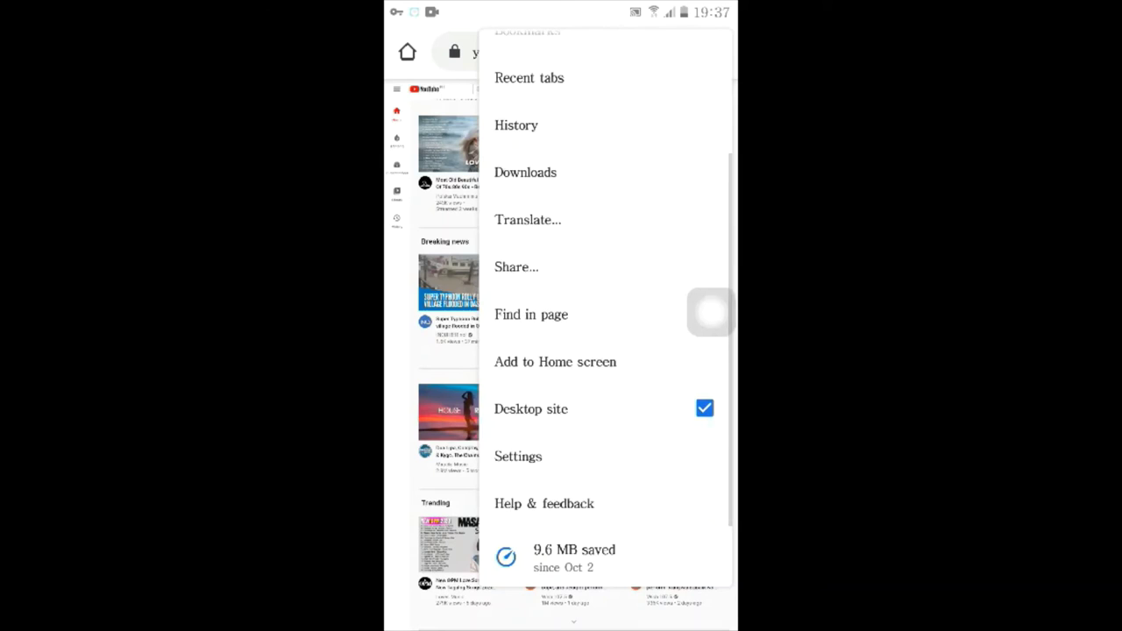
pyautogui.click(705, 408)
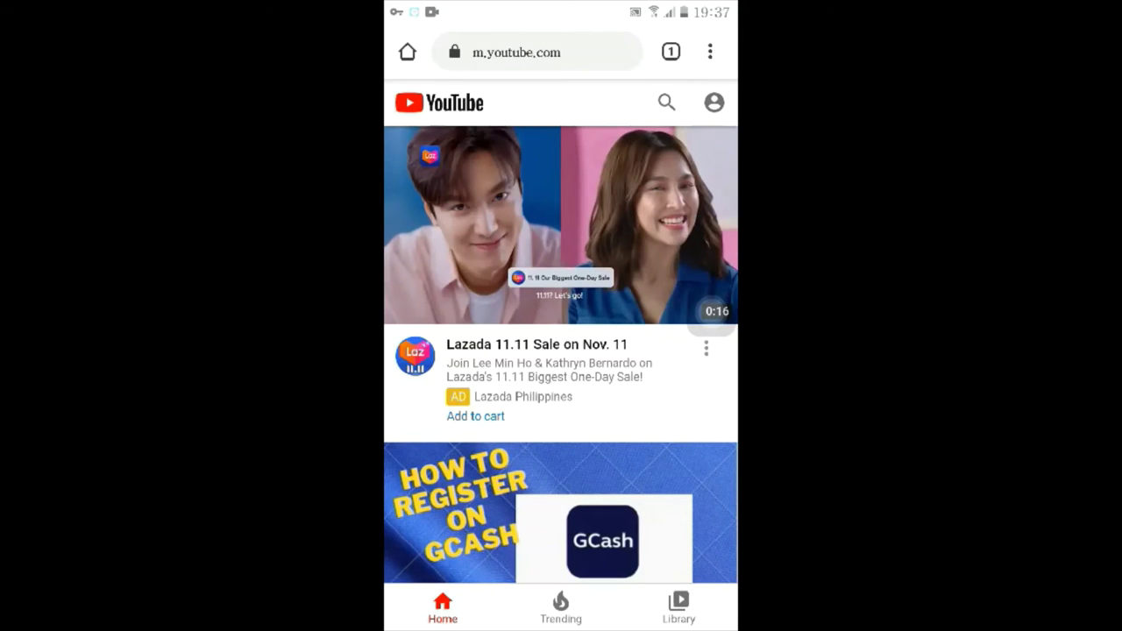
pyautogui.scroll(-4, 561, 351)
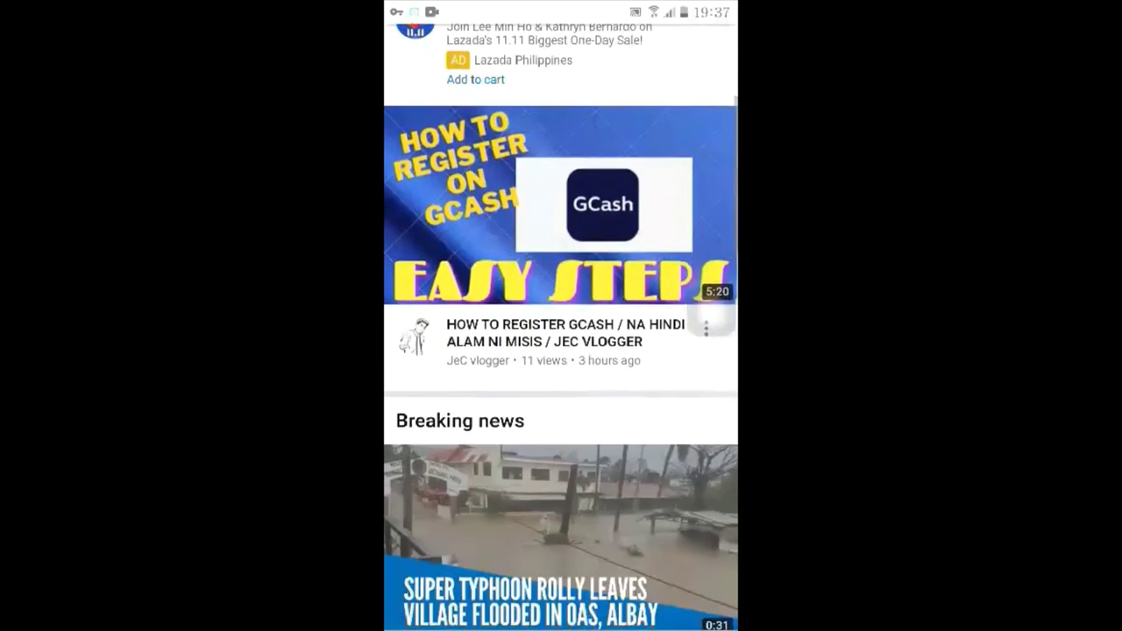
pyautogui.scroll(4, 561, 368)
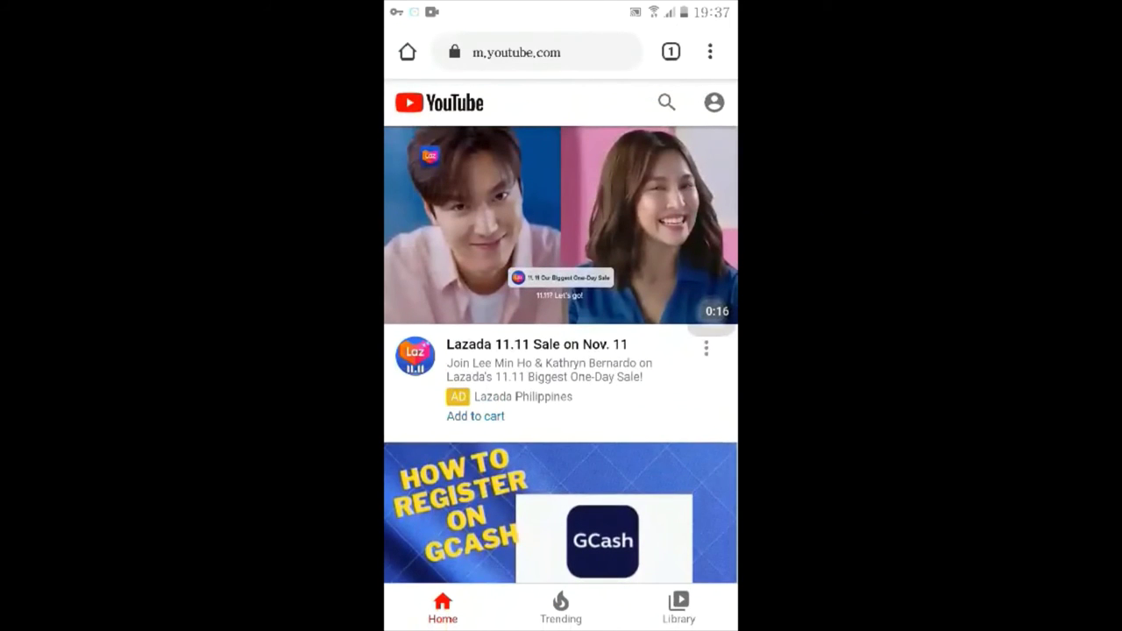
pyautogui.click(517, 52)
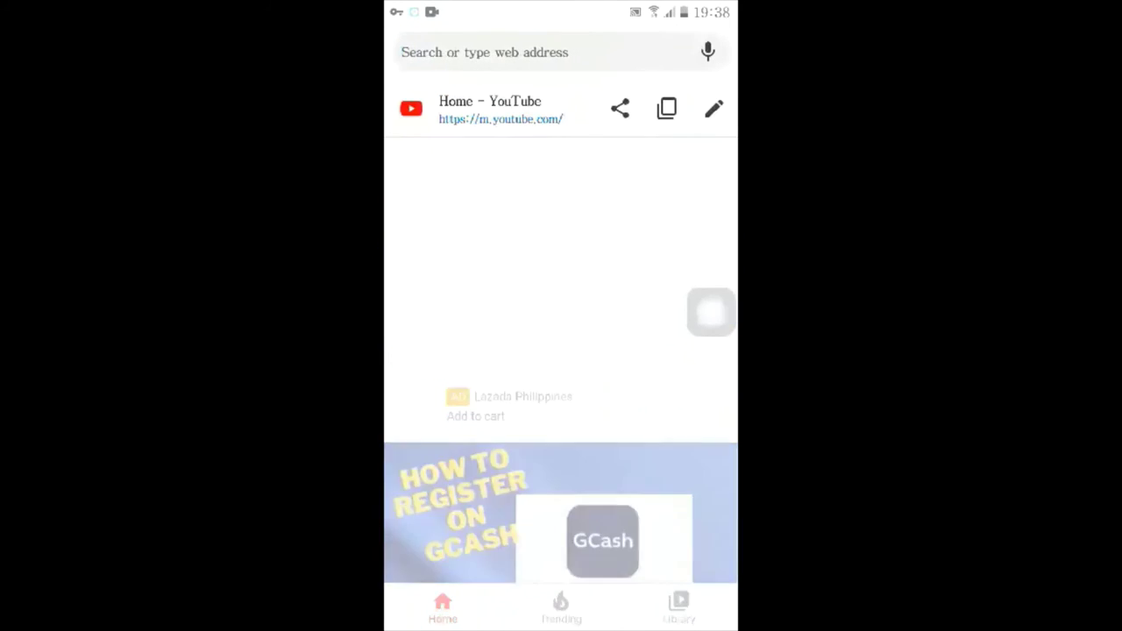
pyautogui.write('google.com.ph')
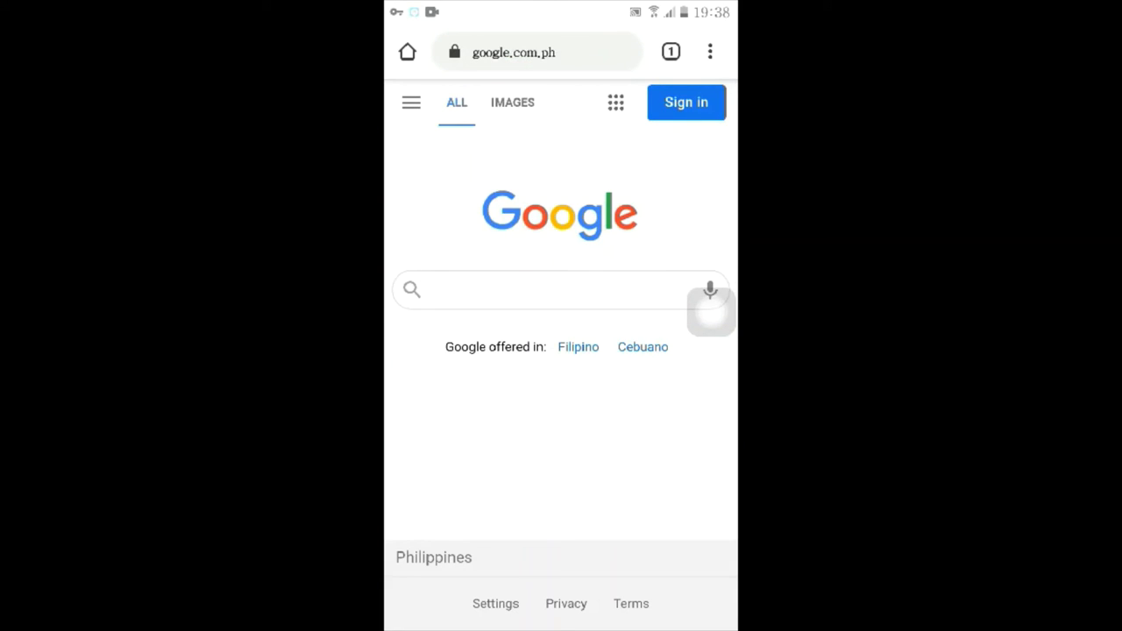
pyautogui.click(710, 52)
pyautogui.scroll(-2, 605, 307)
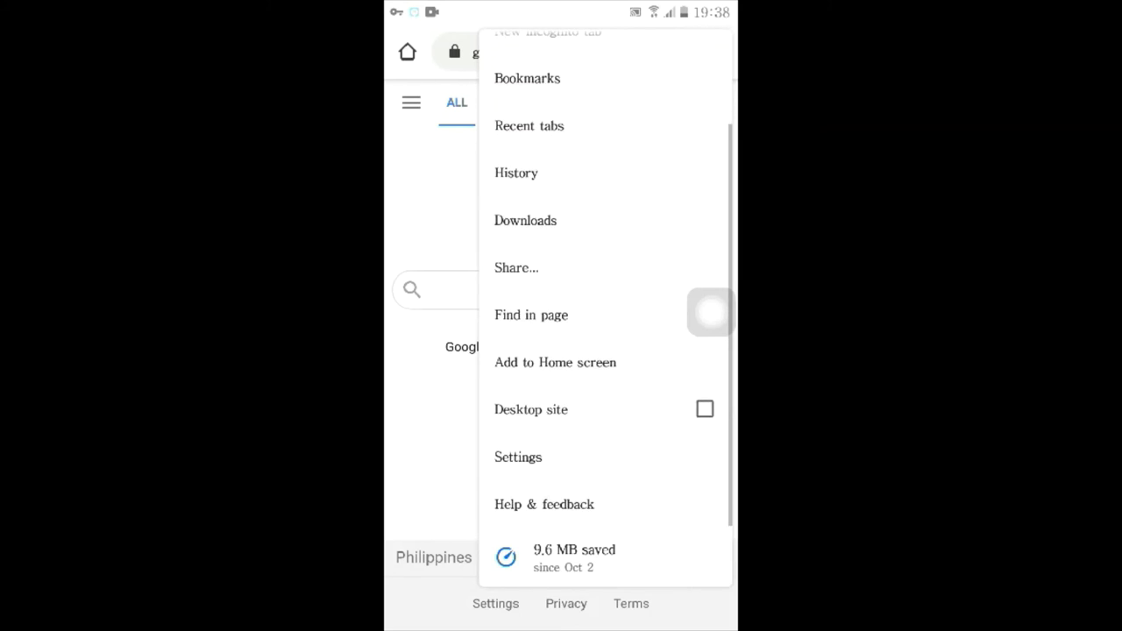
pyautogui.click(705, 410)
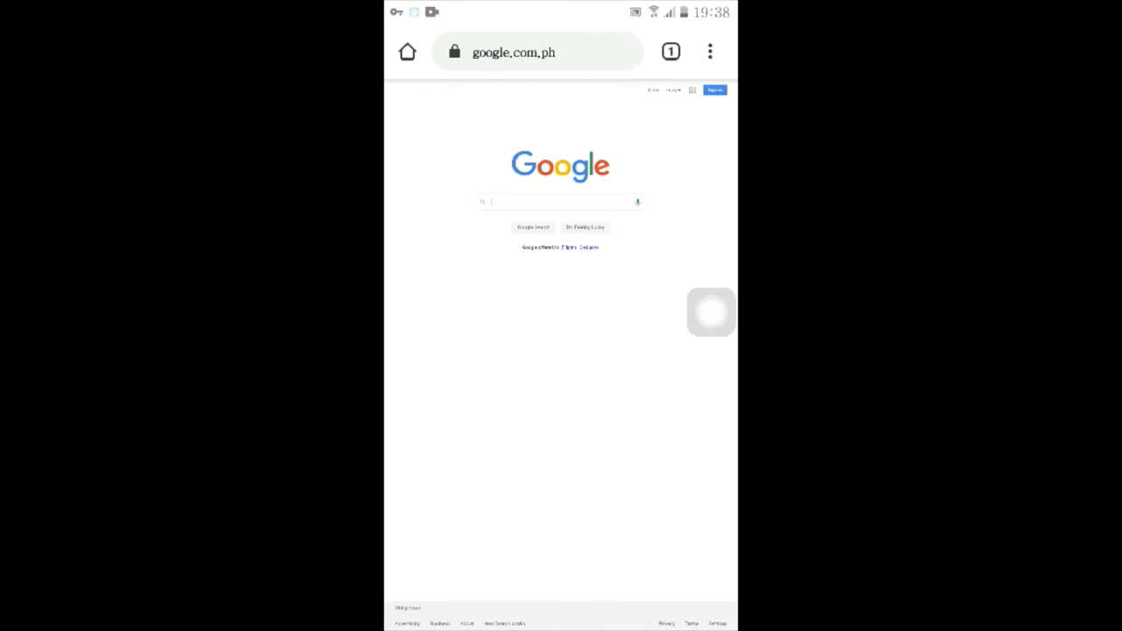